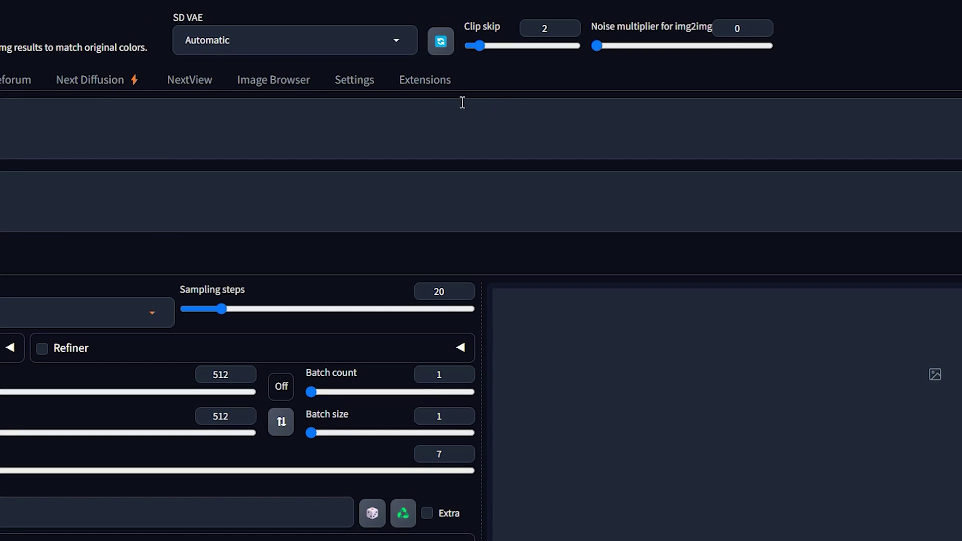
- Try installing the multidiffusion-upscaler extension from its git repository URL
{"action": "left_click", "coordinate": [428, 90]}
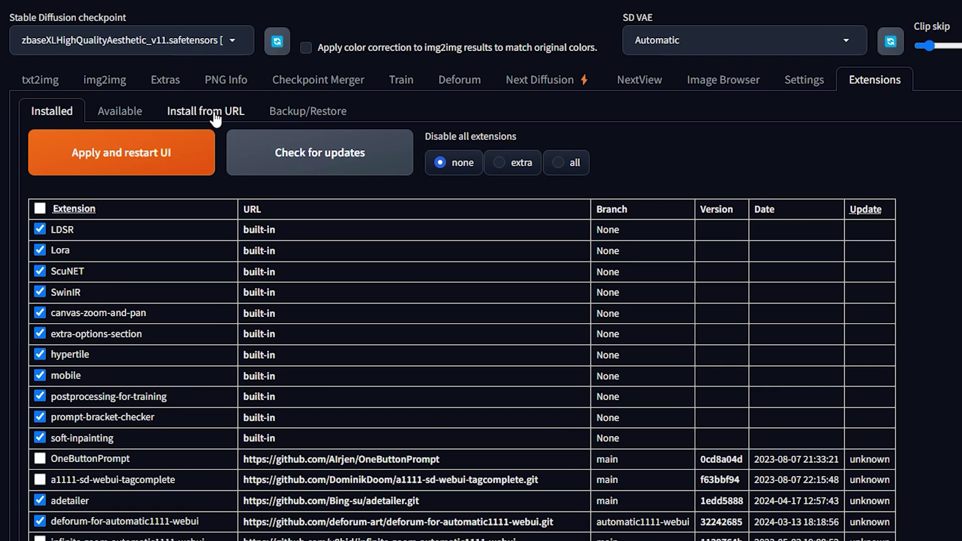
{"action": "left_click", "coordinate": [216, 118]}
{"action": "left_click", "coordinate": [162, 160]}
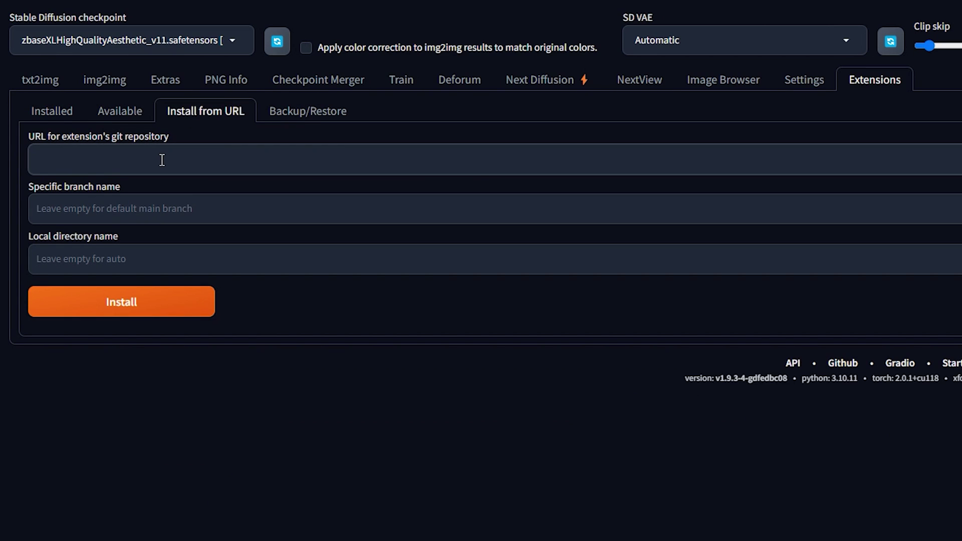
{"action": "type", "text": "https://github.com/pkuliyi2015/multidiffusion-upscaler-for-automatic1111.git"}
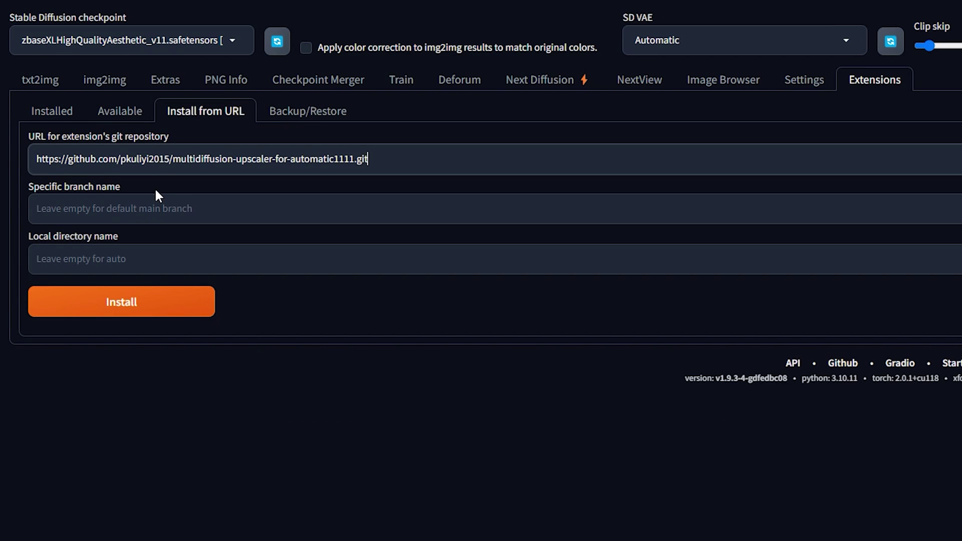
{"action": "left_click", "coordinate": [129, 308]}
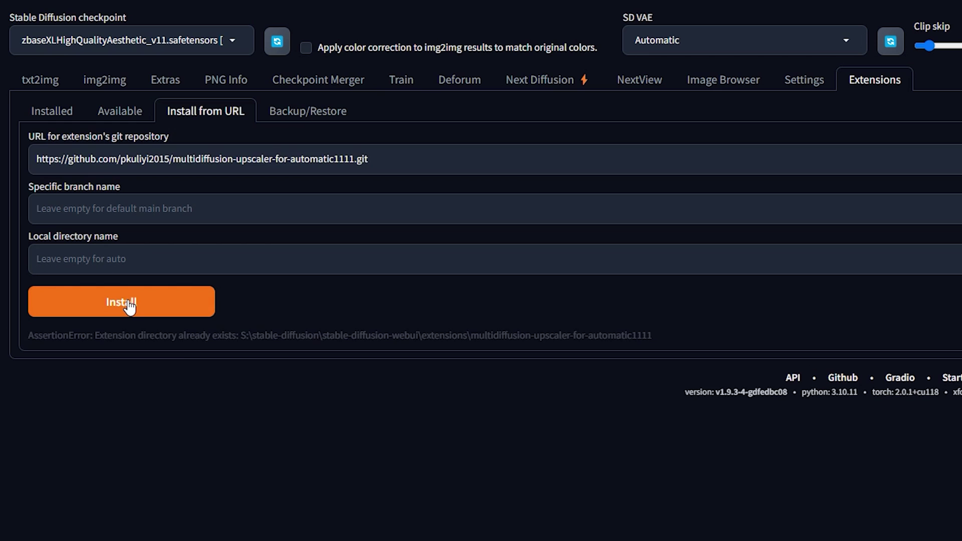
- Check installed extensions for updates, then apply and restart the UI
{"action": "left_click", "coordinate": [52, 120]}
{"action": "left_click", "coordinate": [319, 158]}
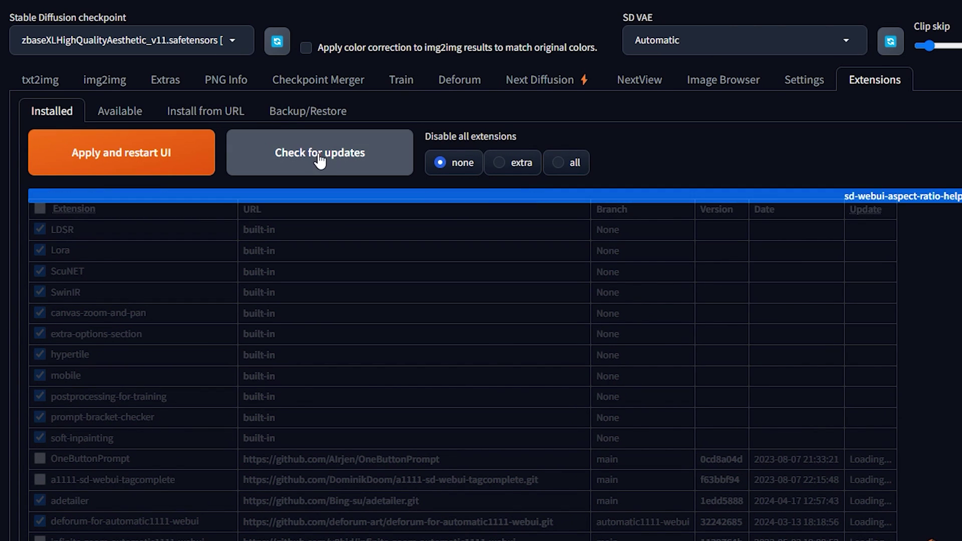
{"action": "left_click", "coordinate": [120, 157]}
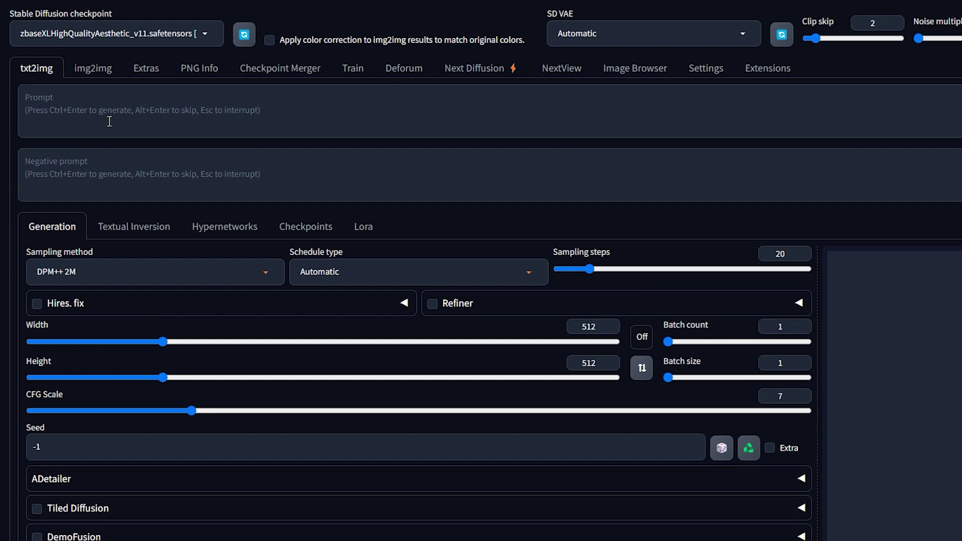
- Enter the female warrior prompt and the negative prompt 'cartoon, blurry'
{"action": "left_click", "coordinate": [109, 112]}
{"action": "type", "text": "a female warrior standing in a fighting stance, she is wearing medieval samurai armor, she has a magical purple aura around him, intricate details, purple <lora:XL_Weapon_Ring_Spells_-_By_HailoKnight:0.7> Spell rings"}
{"action": "left_click", "coordinate": [99, 161]}
{"action": "type", "text": "cartoon, blurry"}
- Use the Karras schedule, 18 steps, locked 1024x1024 size and CFG scale 4
{"action": "left_click", "coordinate": [353, 272]}
{"action": "left_click", "coordinate": [328, 315]}
{"action": "double_click", "coordinate": [780, 254]}
{"action": "type", "text": "18"}
{"action": "left_click", "coordinate": [642, 337]}
{"action": "double_click", "coordinate": [589, 326]}
{"action": "type", "text": "1024"}
{"action": "double_click", "coordinate": [791, 398]}
{"action": "type", "text": "4"}
- Enable Hires fix with 4x-UltraSharp, denoising 0.3, 12 hires steps and 1.5x upscale
{"action": "left_click", "coordinate": [37, 303]}
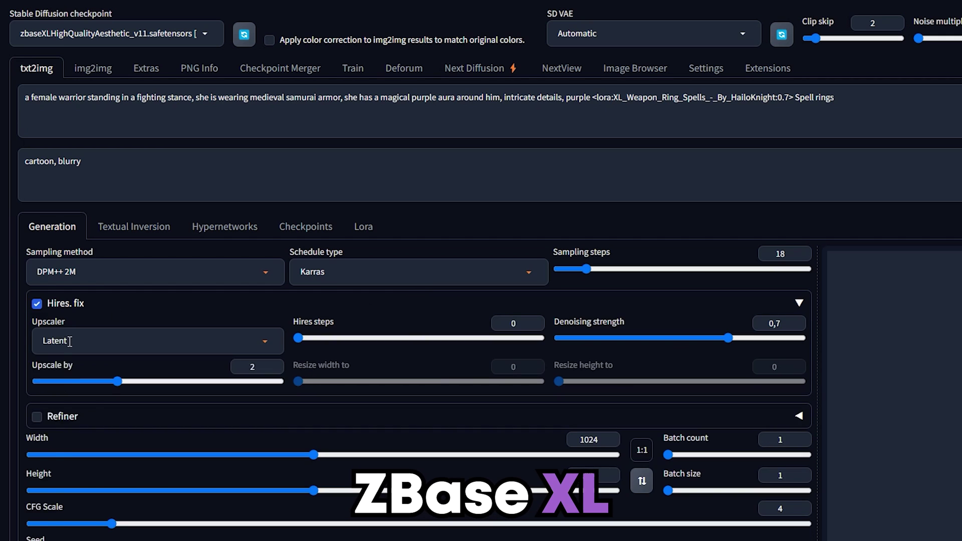
{"action": "left_click", "coordinate": [151, 341]}
{"action": "left_click", "coordinate": [75, 371]}
{"action": "double_click", "coordinate": [780, 324]}
{"action": "type", "text": "0,3"}
{"action": "double_click", "coordinate": [515, 323]}
{"action": "type", "text": "12"}
{"action": "double_click", "coordinate": [253, 367]}
{"action": "type", "text": "1,5"}
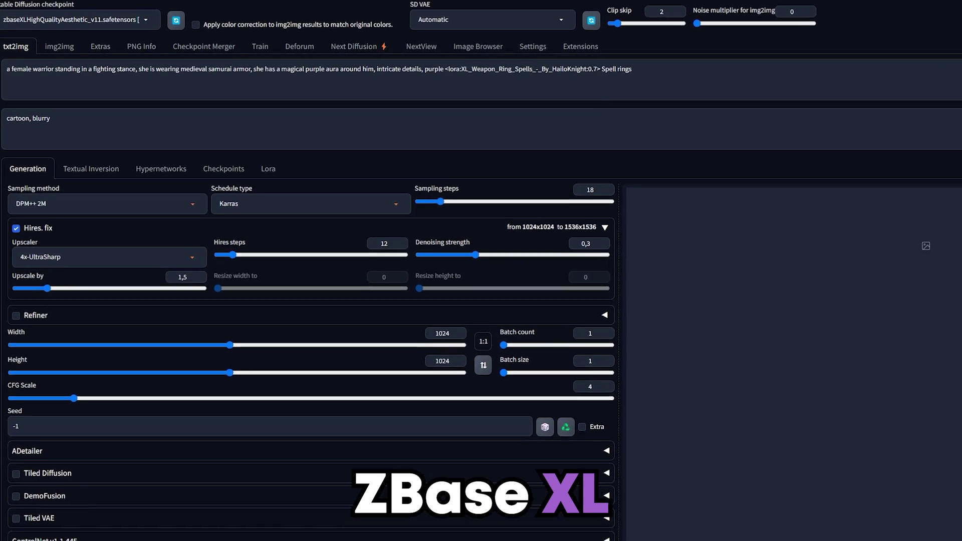
- Generate the warrior image and view it full-screen
{"action": "left_click", "coordinate": [897, 54]}
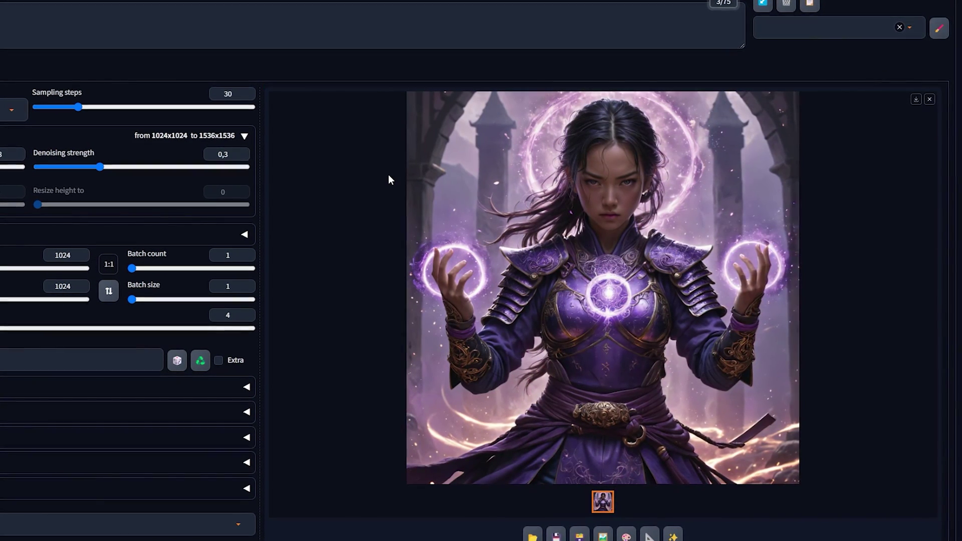
{"action": "left_click", "coordinate": [453, 207]}
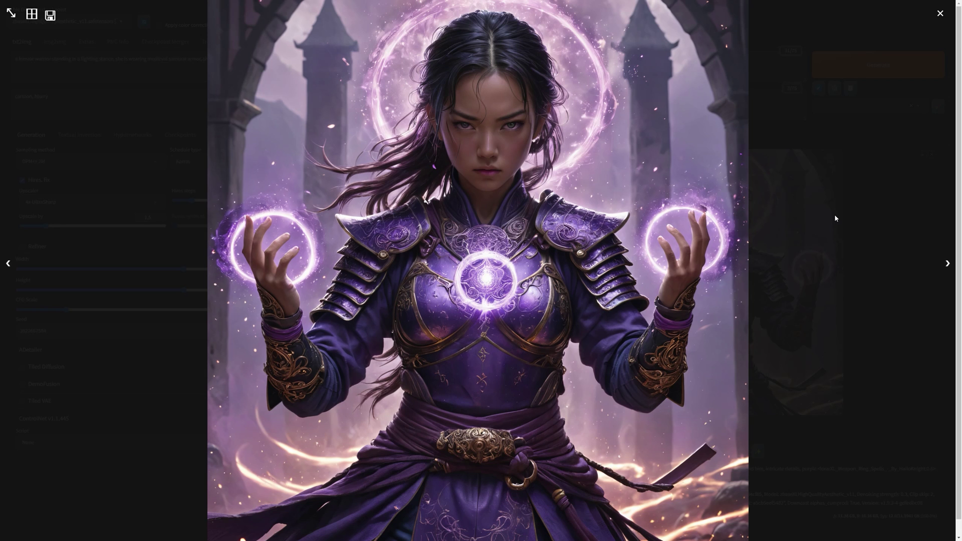
{"action": "left_click", "coordinate": [834, 215]}
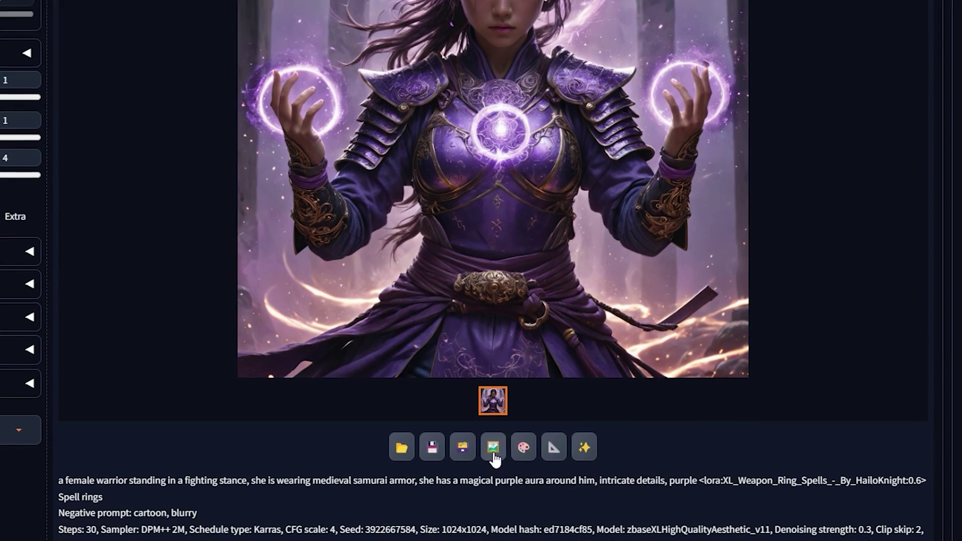
- Send the image to img2img using the juggernaut_reborn checkpoint and clip skip 1
{"action": "left_click", "coordinate": [494, 455]}
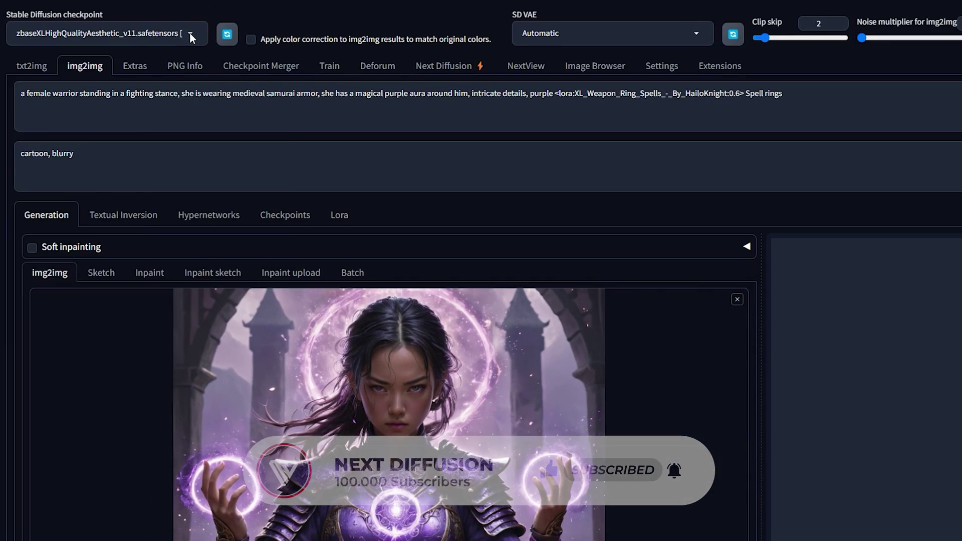
{"action": "left_click", "coordinate": [121, 22]}
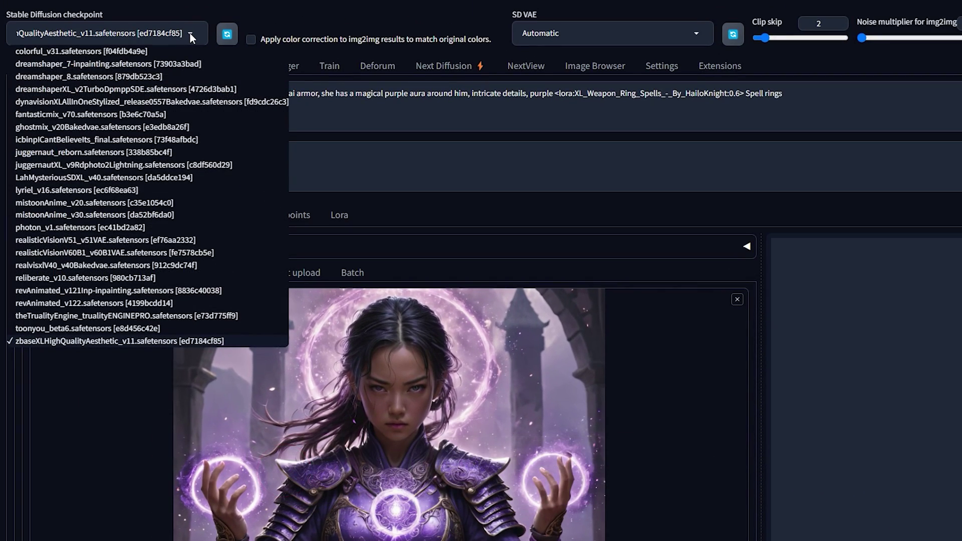
{"action": "left_click", "coordinate": [84, 151]}
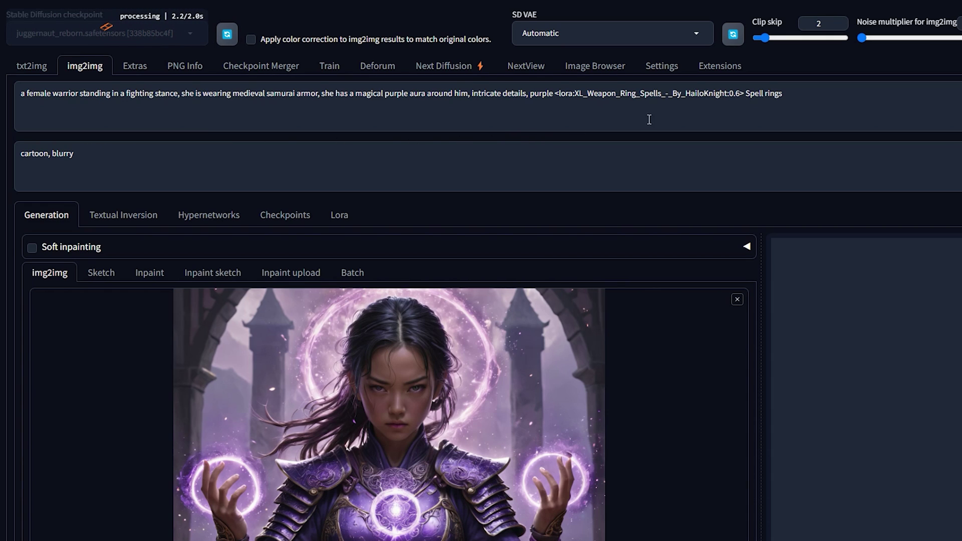
{"action": "left_click_drag", "start_coordinate": [762, 42], "coordinate": [750, 40]}
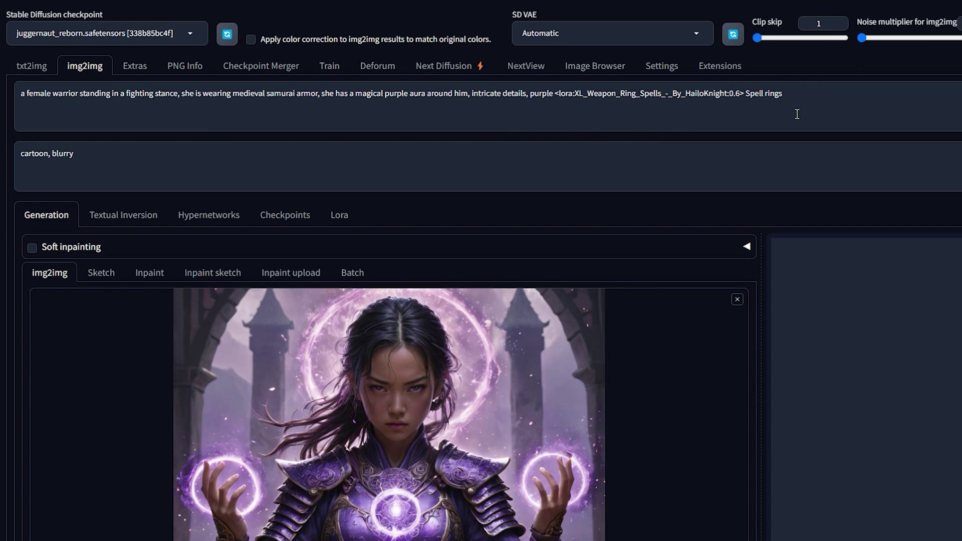
- Replace the prompt with 'hyper detailed, intricate details, extreme quality, 8k, HDR'
{"action": "left_click_drag", "start_coordinate": [855, 94], "coordinate": [24, 101]}
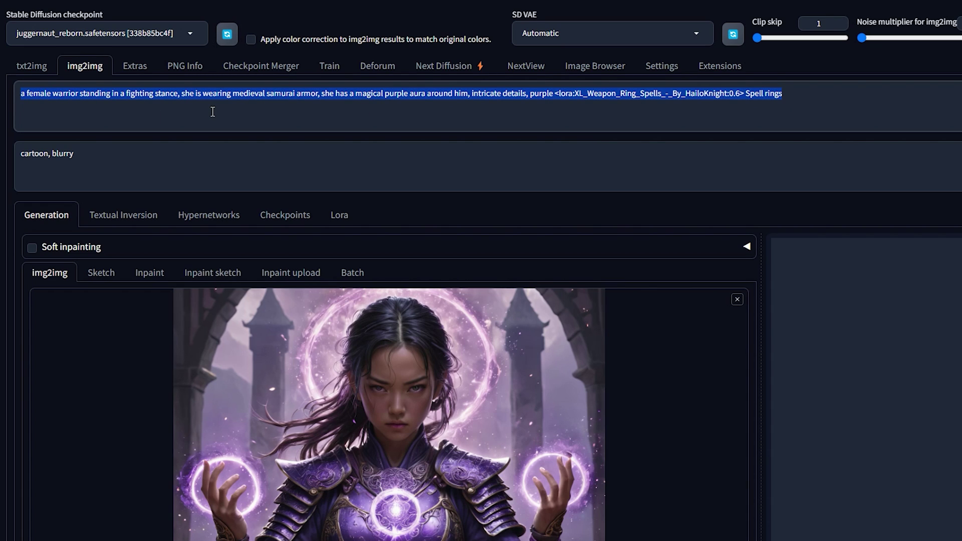
{"action": "key", "text": "BackSpace"}
{"action": "type", "text": "hyper detailed, intricate details, extreme quality, 8k, HDR"}
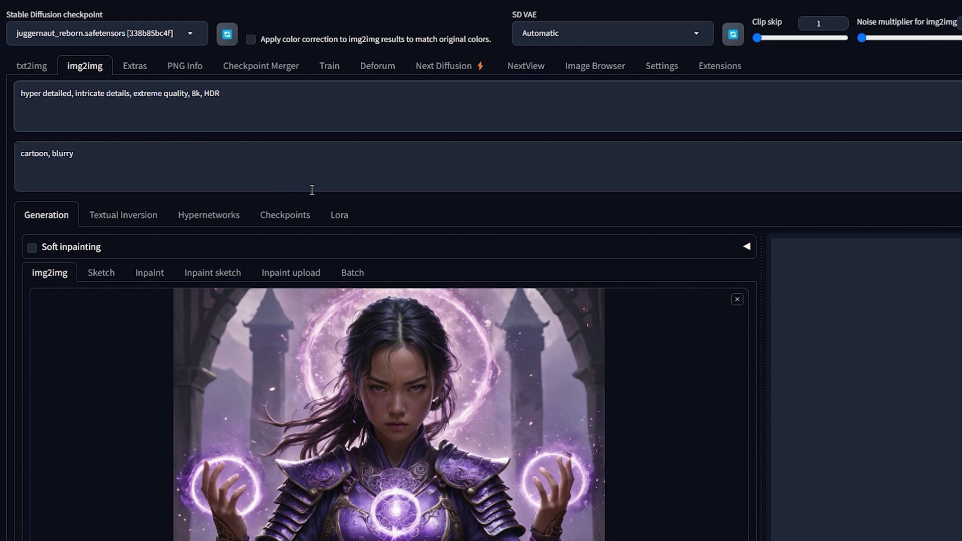
- Set img2img to the Karras schedule, 20 sampling steps and denoising strength 0.4
{"action": "scroll", "coordinate": [876, 350], "scroll_direction": "down", "scroll_amount": 7}
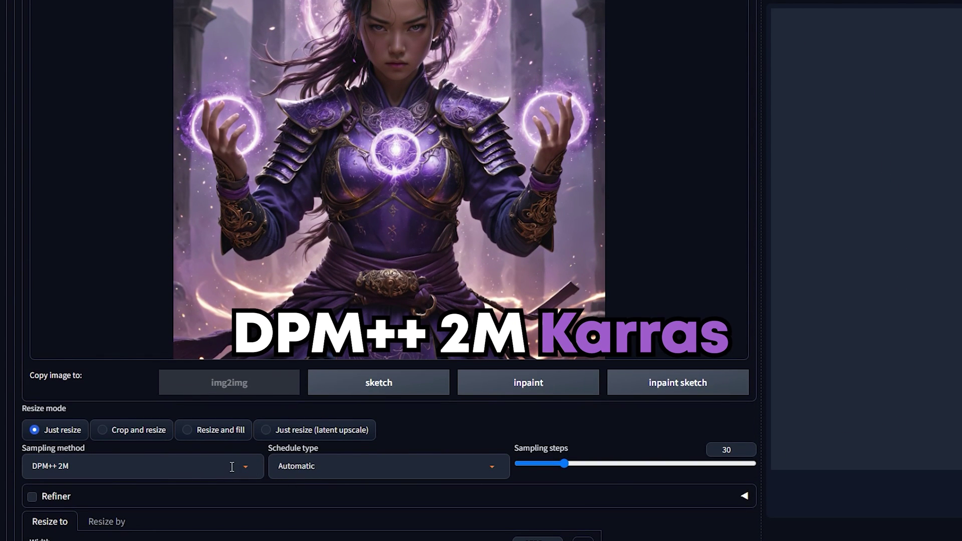
{"action": "left_click", "coordinate": [357, 470]}
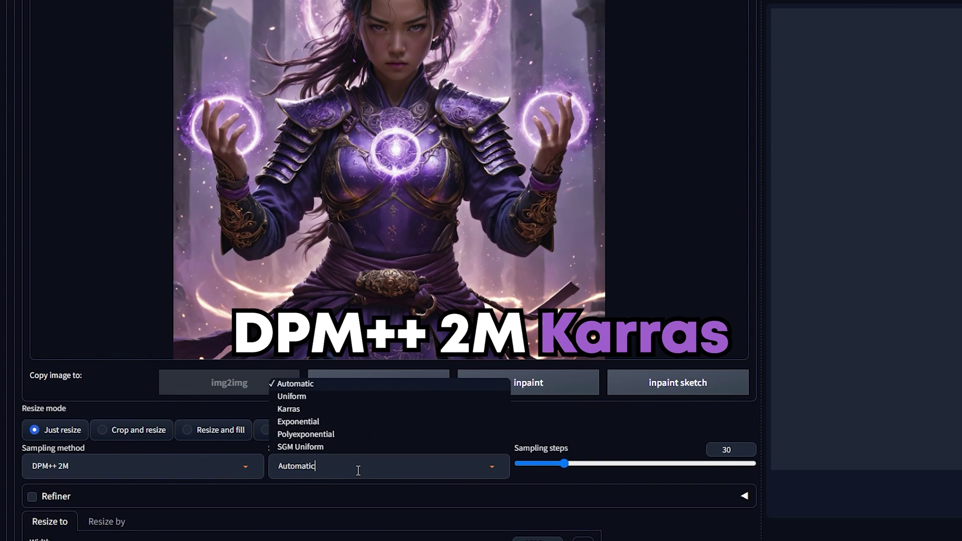
{"action": "left_click", "coordinate": [300, 411]}
{"action": "double_click", "coordinate": [706, 450]}
{"action": "type", "text": "20"}
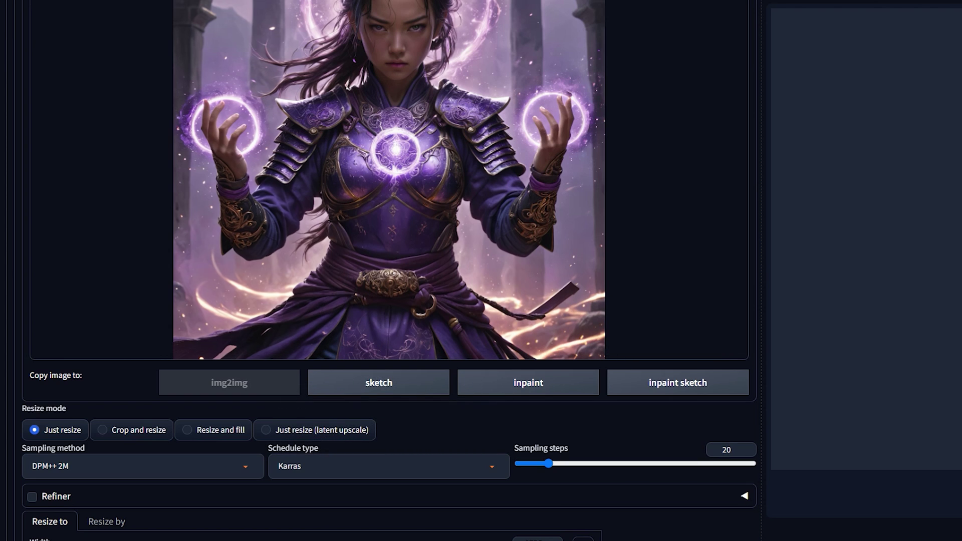
{"action": "scroll", "coordinate": [849, 391], "scroll_direction": "down", "scroll_amount": 7}
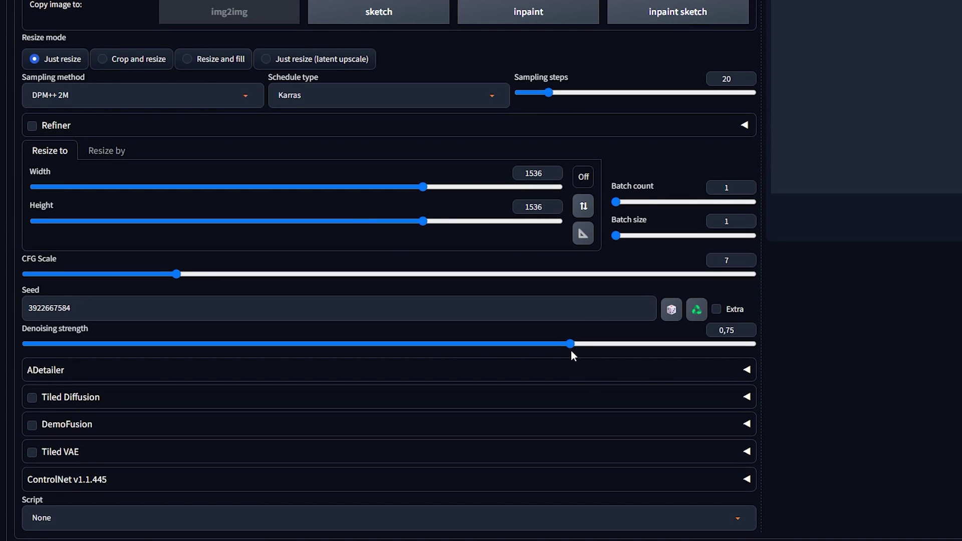
{"action": "left_click_drag", "start_coordinate": [570, 345], "coordinate": [368, 351]}
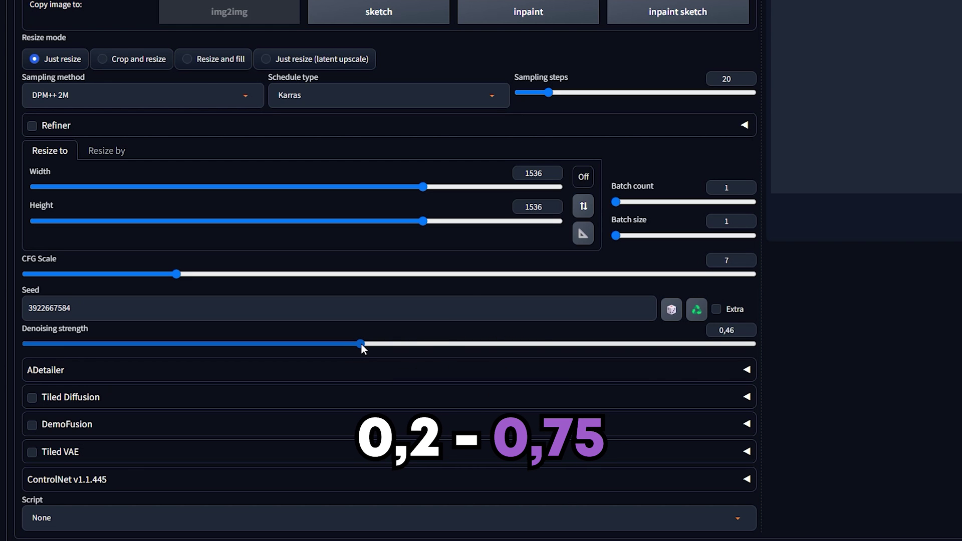
{"action": "left_click_drag", "start_coordinate": [361, 344], "coordinate": [318, 344]}
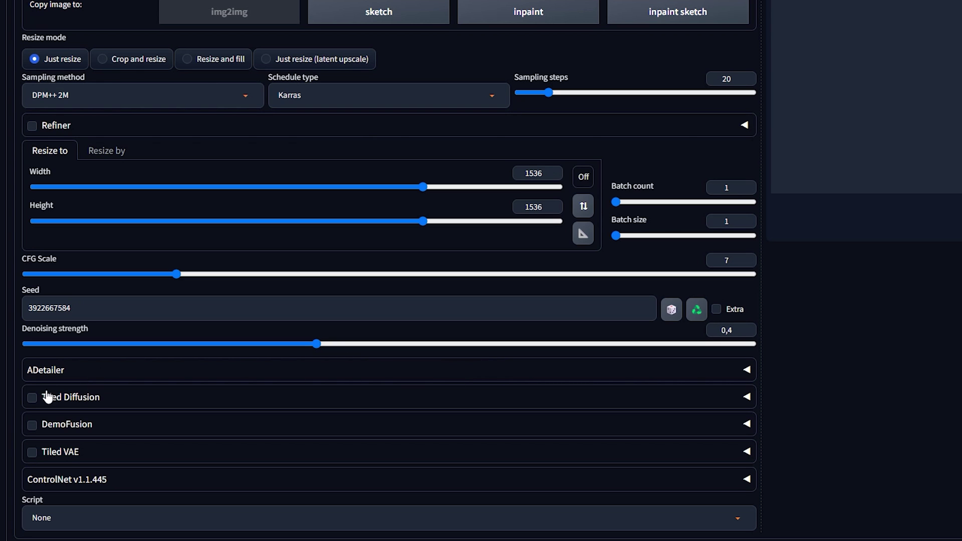
- Enable Tiled Diffusion with the Mixture of Diffusers method
{"action": "left_click", "coordinate": [122, 401]}
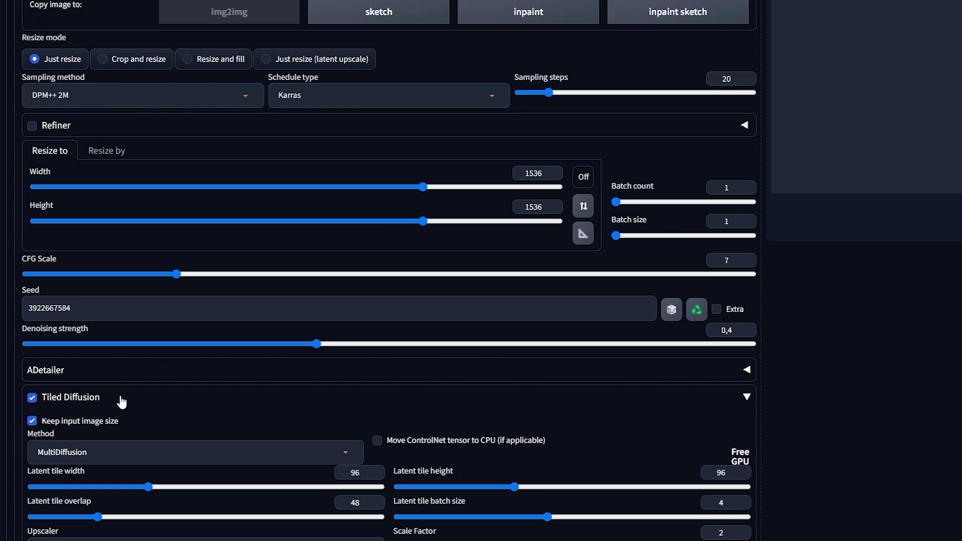
{"action": "scroll", "coordinate": [142, 394], "scroll_direction": "down", "scroll_amount": 5}
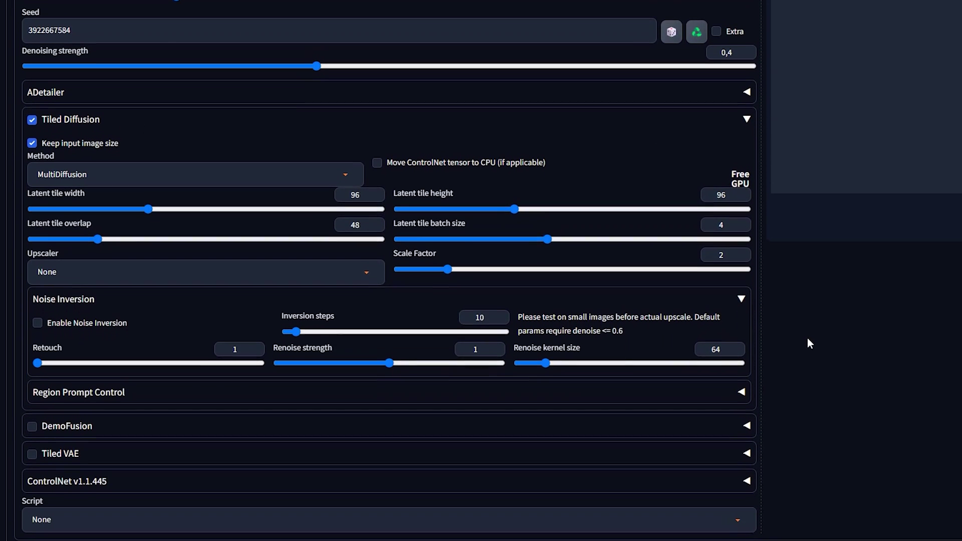
{"action": "left_click", "coordinate": [163, 166]}
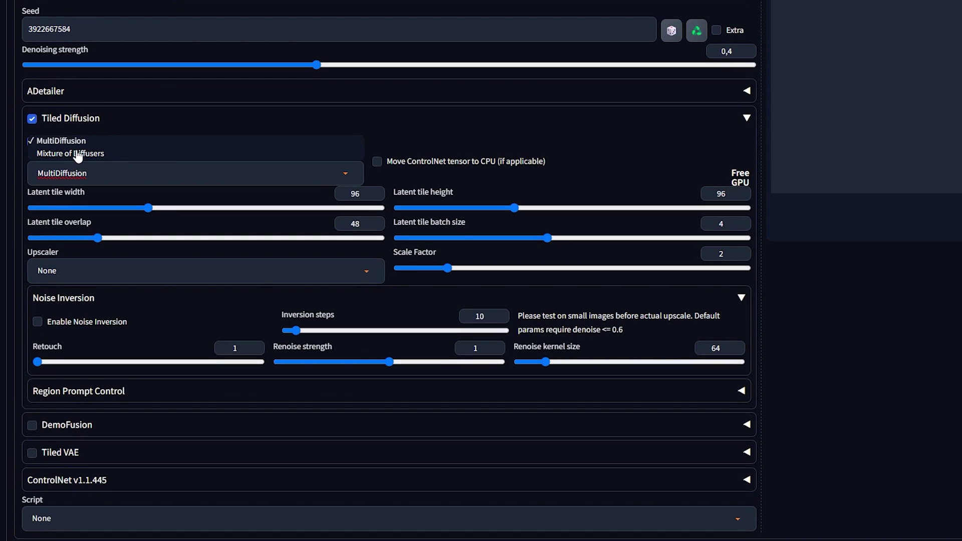
{"action": "left_click", "coordinate": [74, 152]}
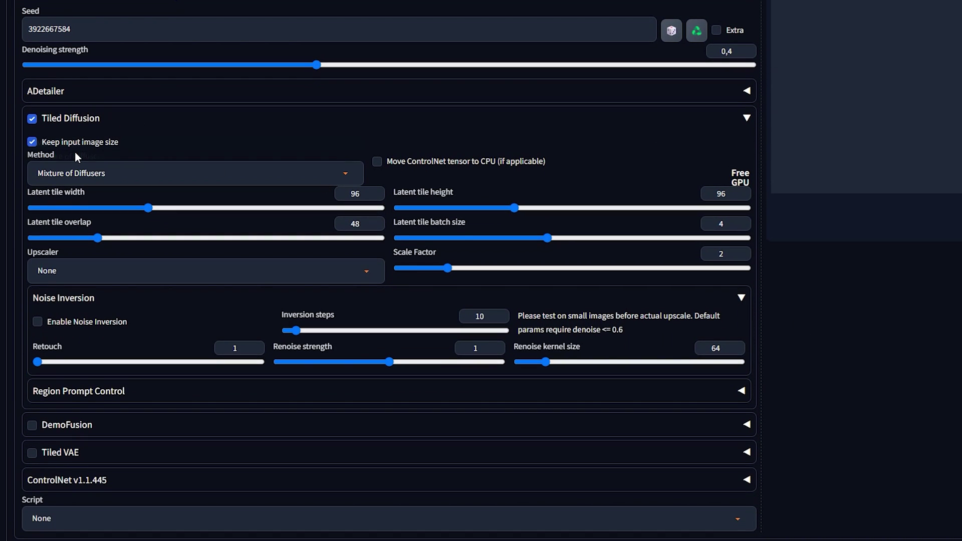
{"action": "left_click", "coordinate": [124, 178]}
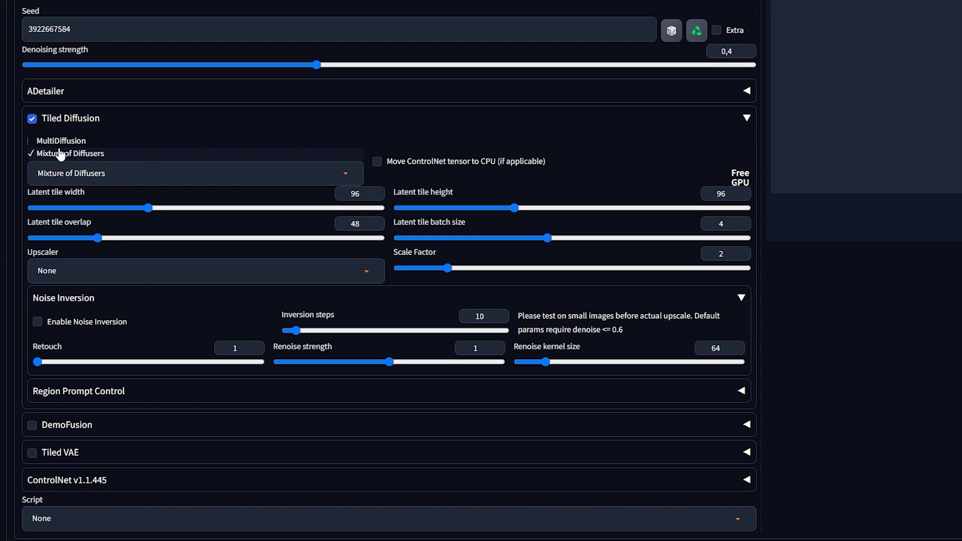
{"action": "left_click", "coordinate": [111, 154]}
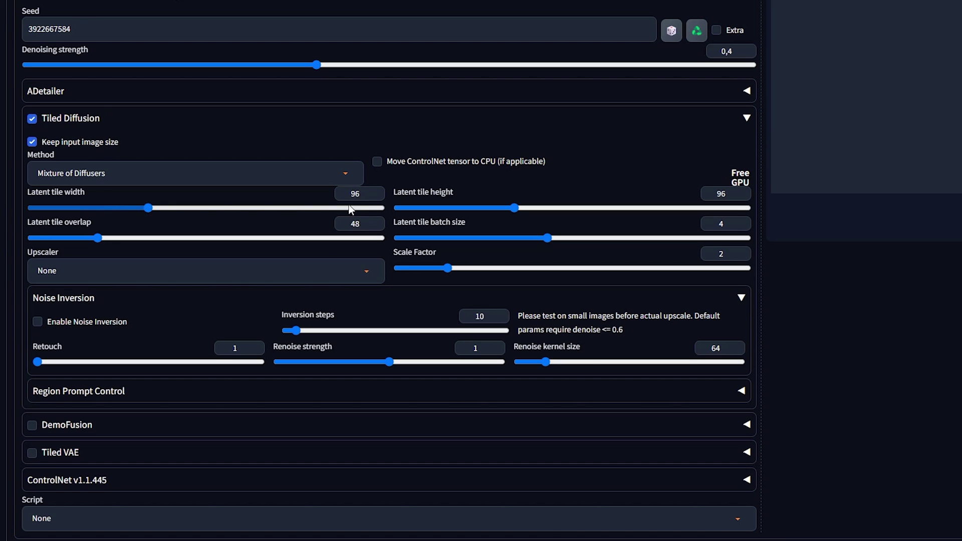
- Set latent tile overlap to 16 and latent tile batch size to 8
{"action": "left_click_drag", "start_coordinate": [364, 194], "coordinate": [356, 193]}
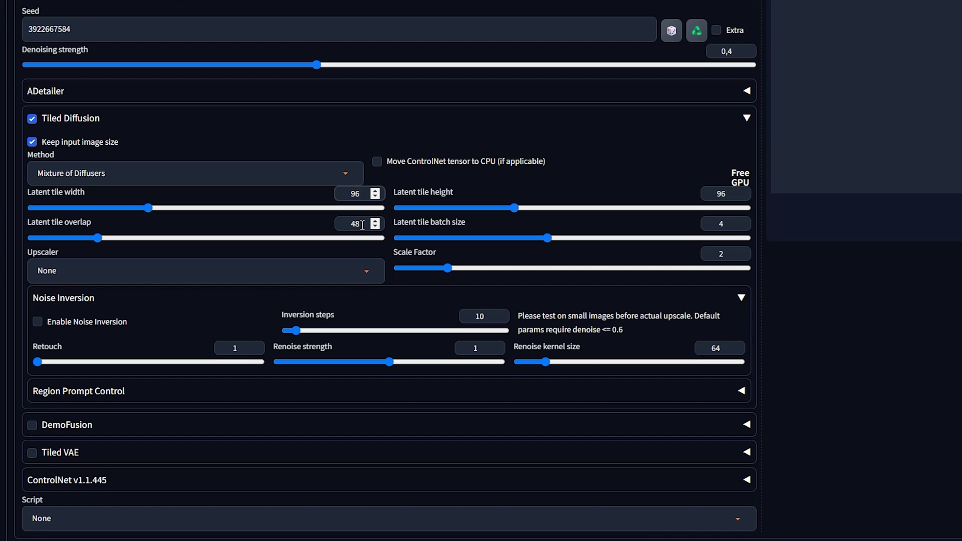
{"action": "left_click_drag", "start_coordinate": [364, 225], "coordinate": [317, 226]}
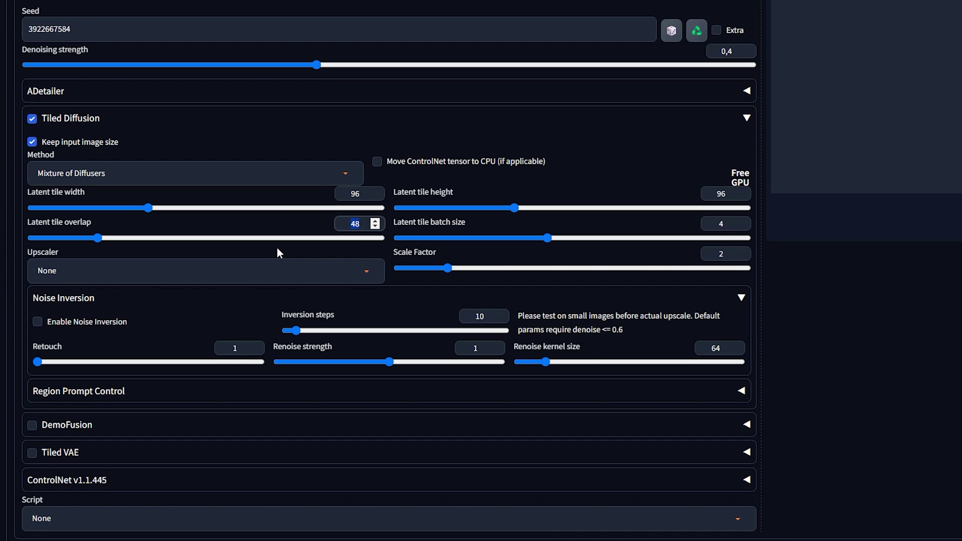
{"action": "type", "text": "16"}
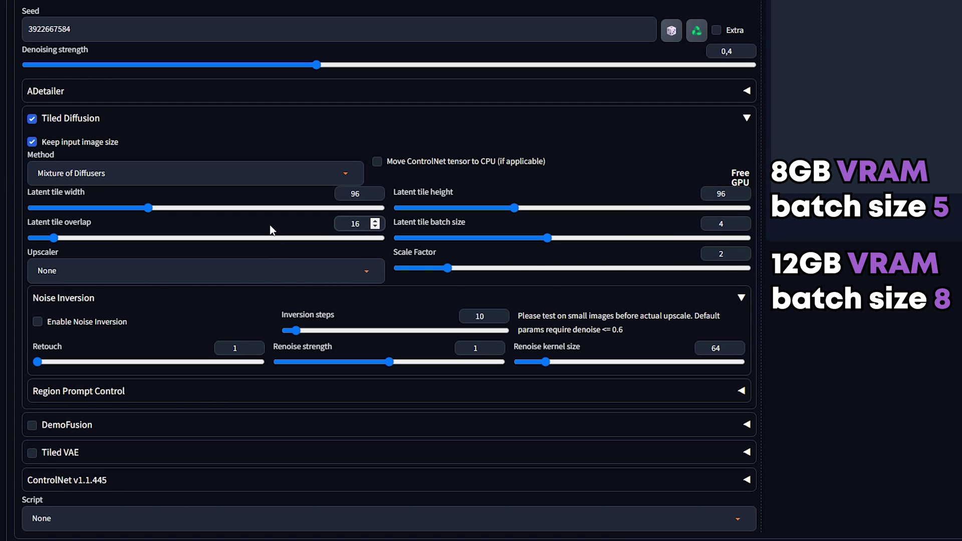
{"action": "left_click_drag", "start_coordinate": [549, 238], "coordinate": [756, 245]}
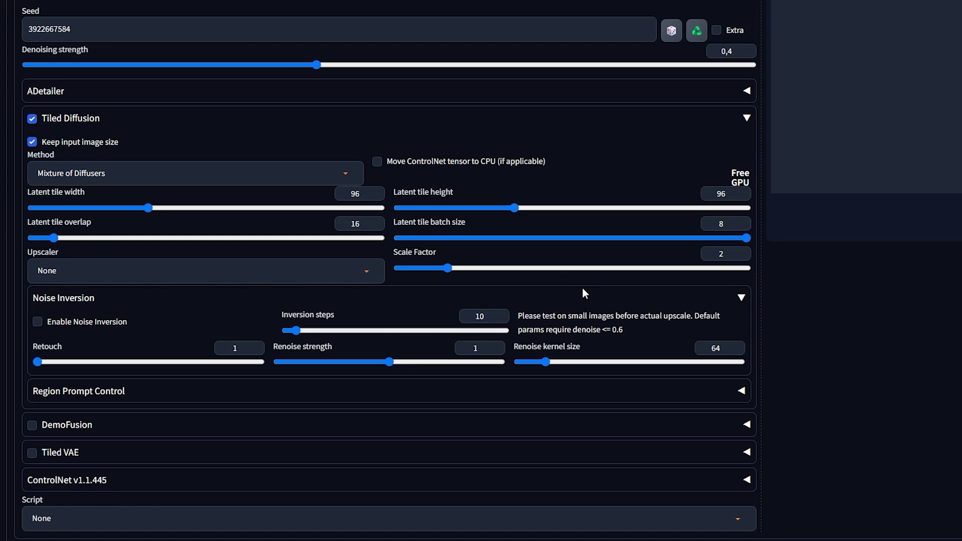
{"action": "left_click", "coordinate": [366, 271]}
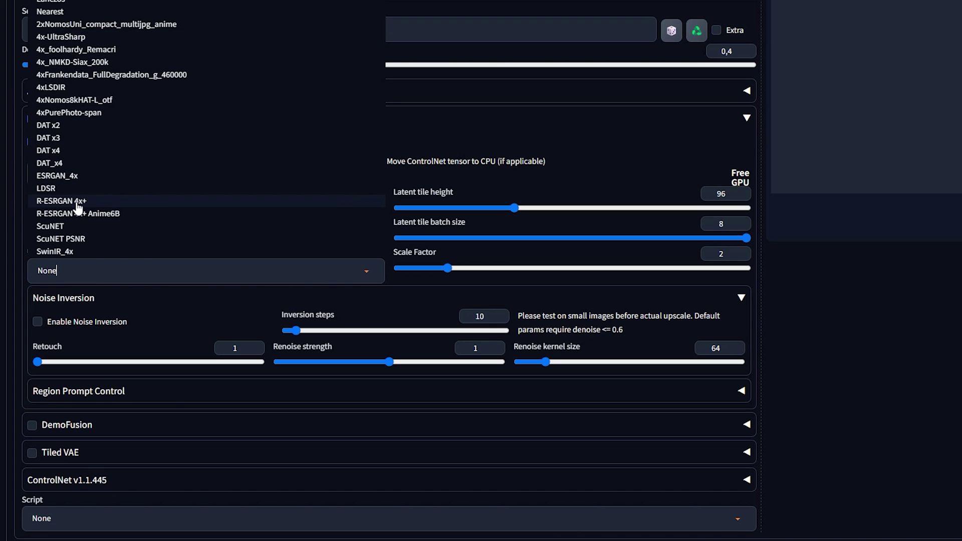
- Upscale with 4x-UltraSharp at 1.5x, with Noise Inversion at 50 steps and renoise 0.4
{"action": "left_click", "coordinate": [65, 36]}
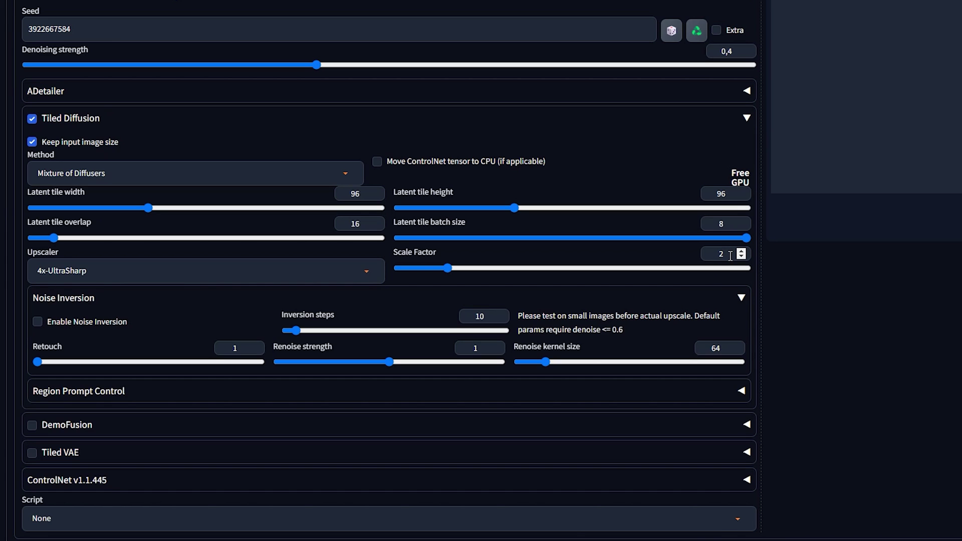
{"action": "left_click_drag", "start_coordinate": [448, 272], "coordinate": [422, 271]}
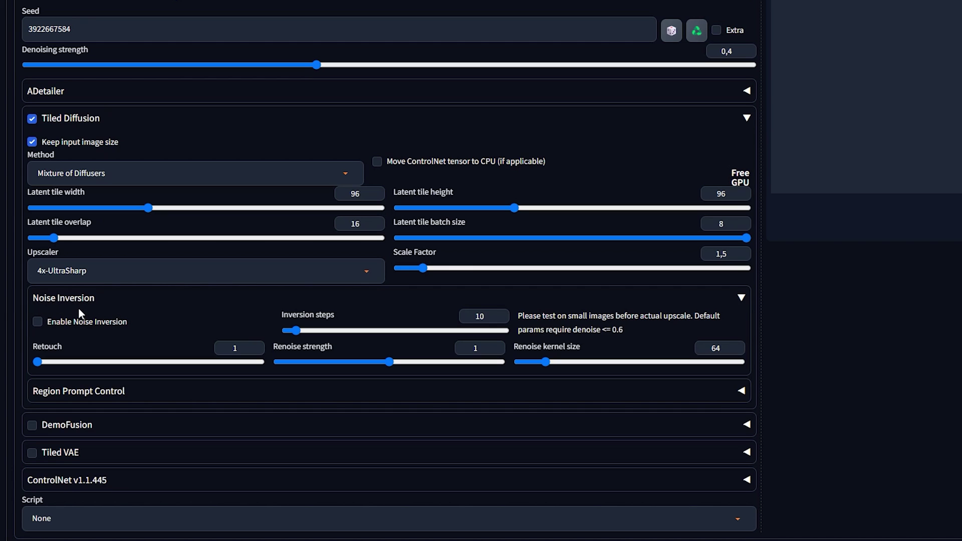
{"action": "left_click", "coordinate": [37, 321]}
{"action": "double_click", "coordinate": [465, 319]}
{"action": "type", "text": "50"}
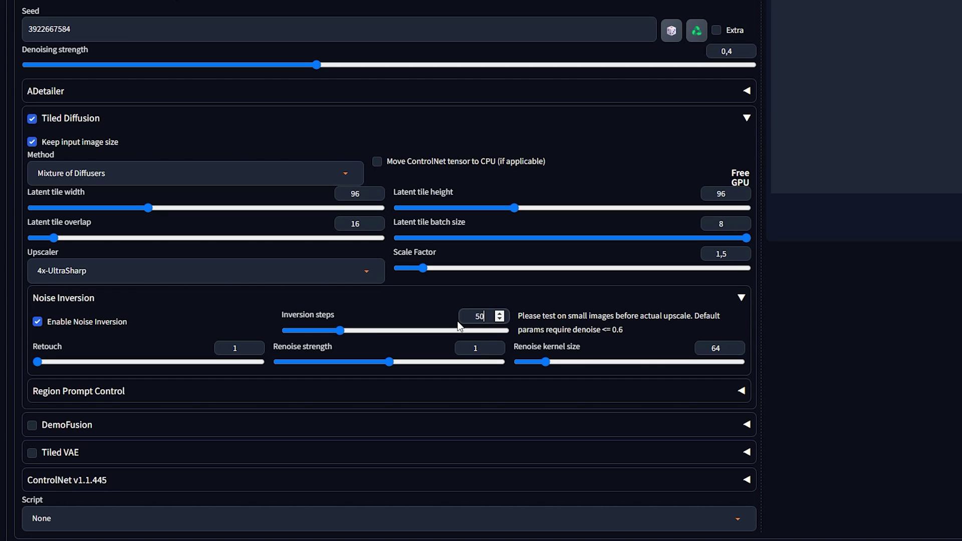
{"action": "left_click_drag", "start_coordinate": [389, 362], "coordinate": [324, 362]}
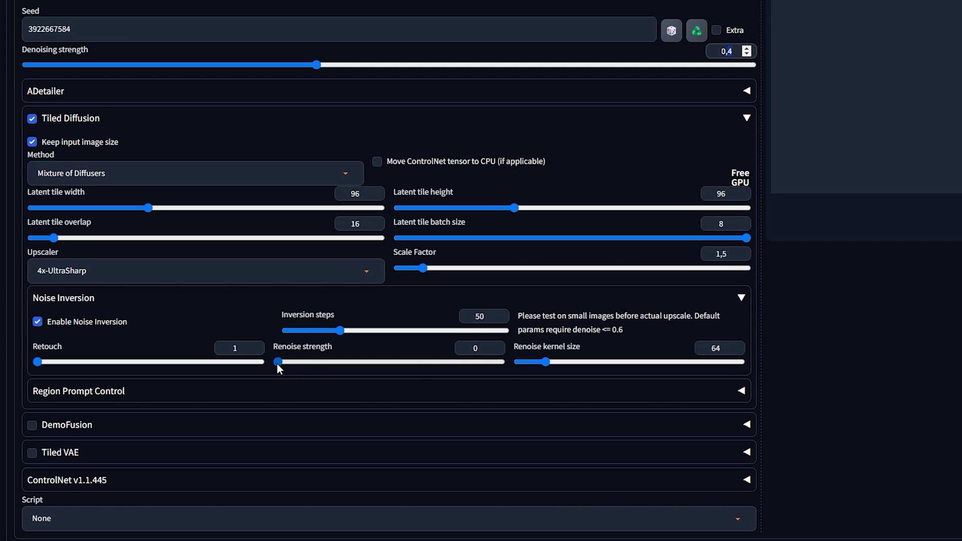
{"action": "left_click_drag", "start_coordinate": [278, 363], "coordinate": [323, 363]}
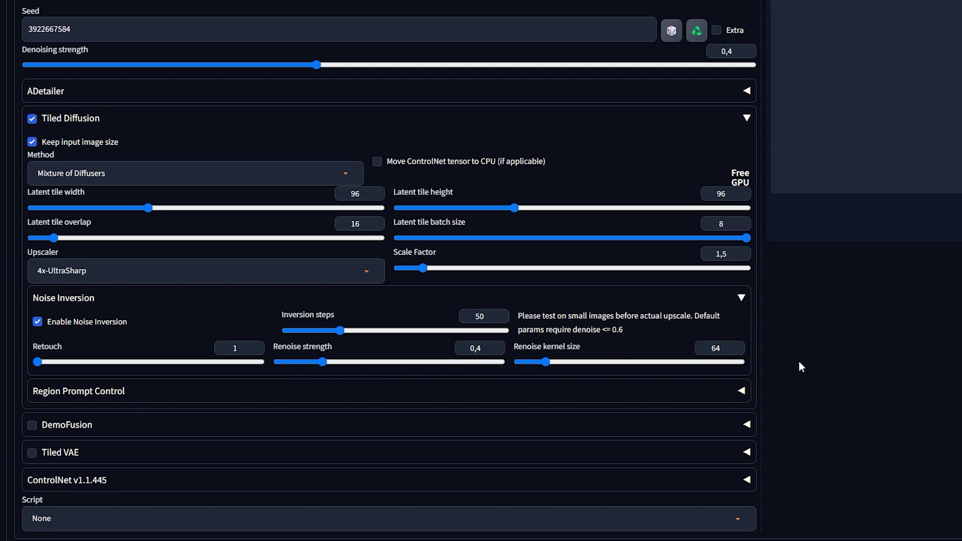
- Enable Tiled VAE and turn on Fast Encoder Color Fix
{"action": "left_click", "coordinate": [78, 454]}
{"action": "scroll", "coordinate": [252, 441], "scroll_direction": "down", "scroll_amount": 2}
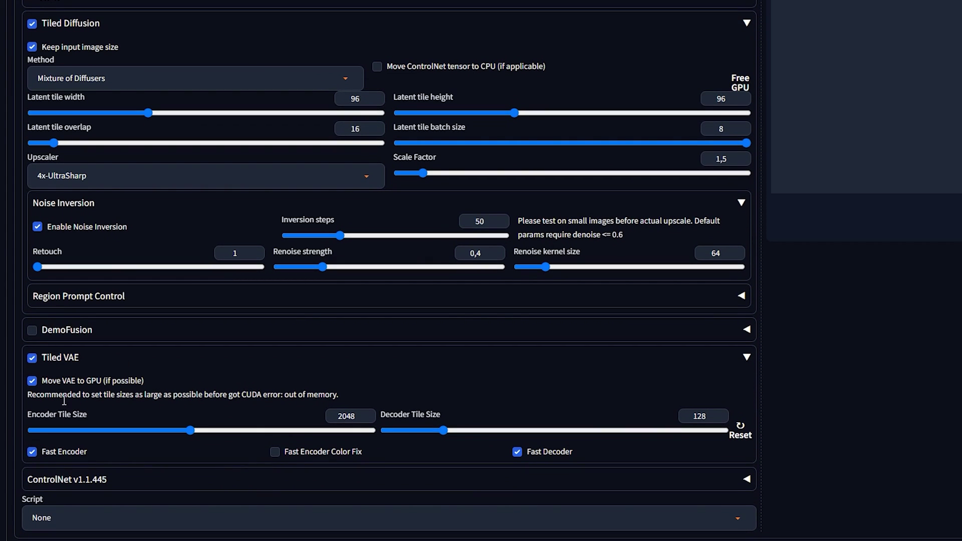
{"action": "left_click", "coordinate": [275, 454]}
- Enable ControlNet Unit 0 with Pixel Perfect, Tile (tile_resample) and 'ControlNet is more important' mode
{"action": "left_click", "coordinate": [748, 481]}
{"action": "scroll", "coordinate": [868, 425], "scroll_direction": "down", "scroll_amount": 5}
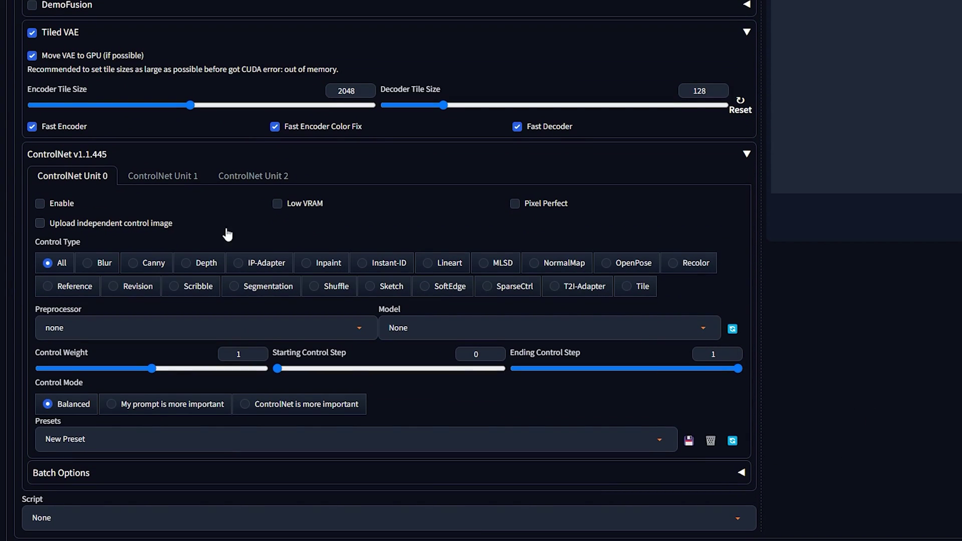
{"action": "left_click", "coordinate": [62, 205]}
{"action": "left_click", "coordinate": [539, 210]}
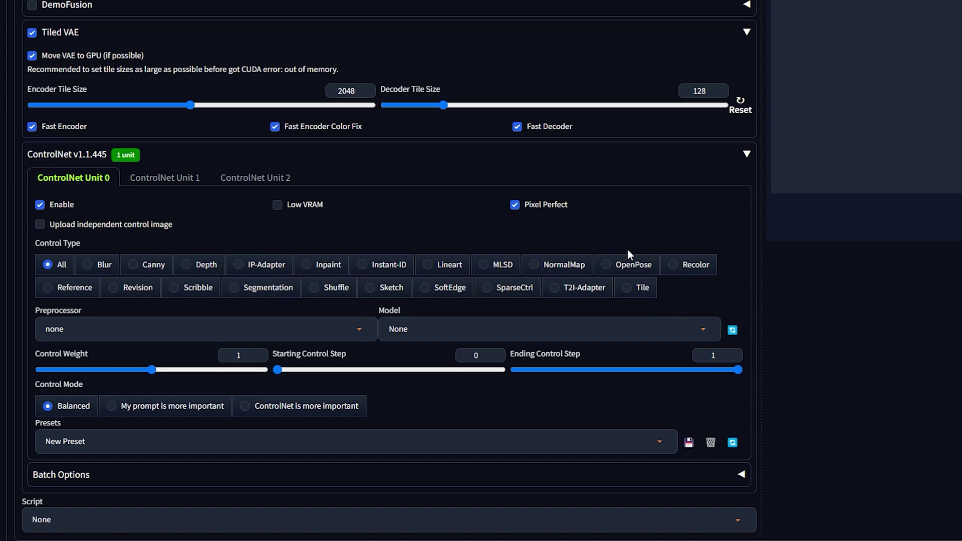
{"action": "left_click", "coordinate": [635, 290]}
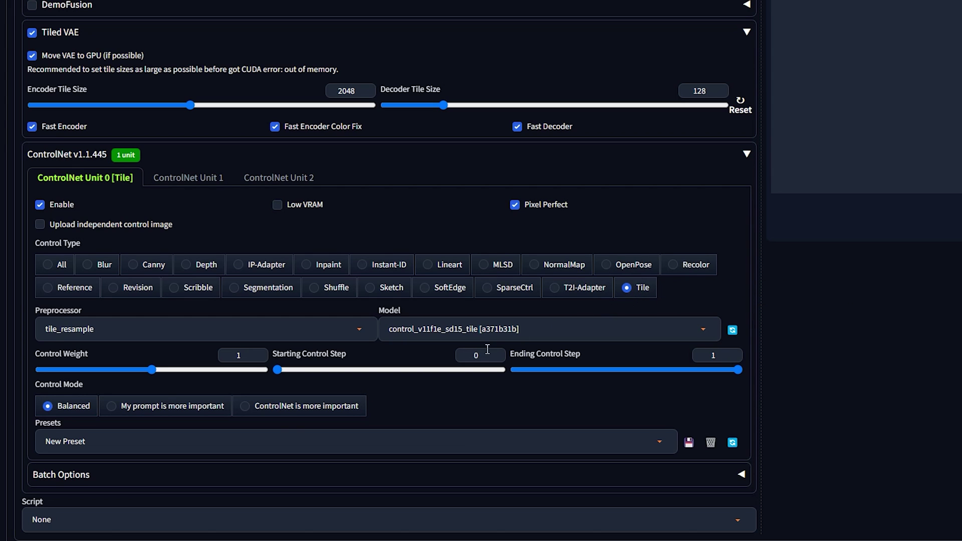
{"action": "left_click", "coordinate": [271, 443]}
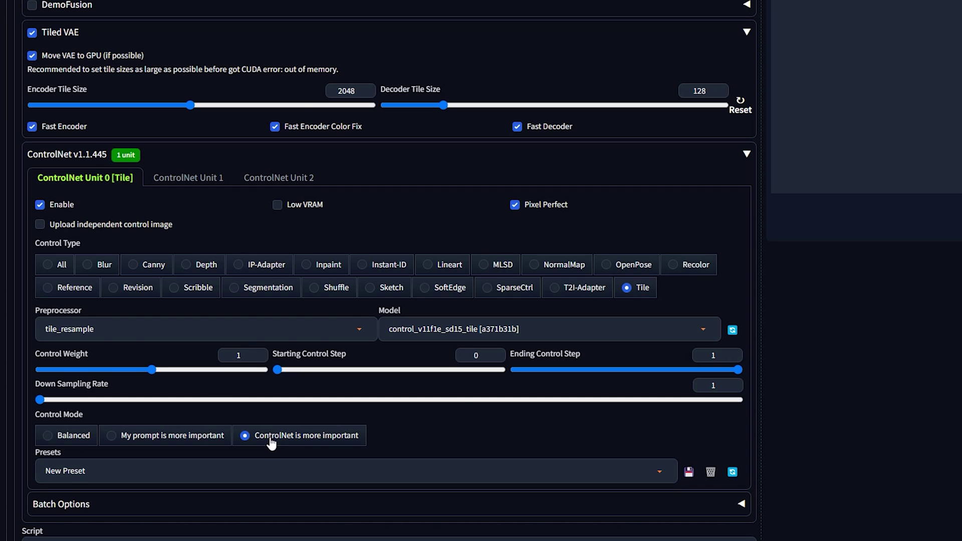
{"action": "scroll", "coordinate": [586, 408], "scroll_direction": "up", "scroll_amount": 15}
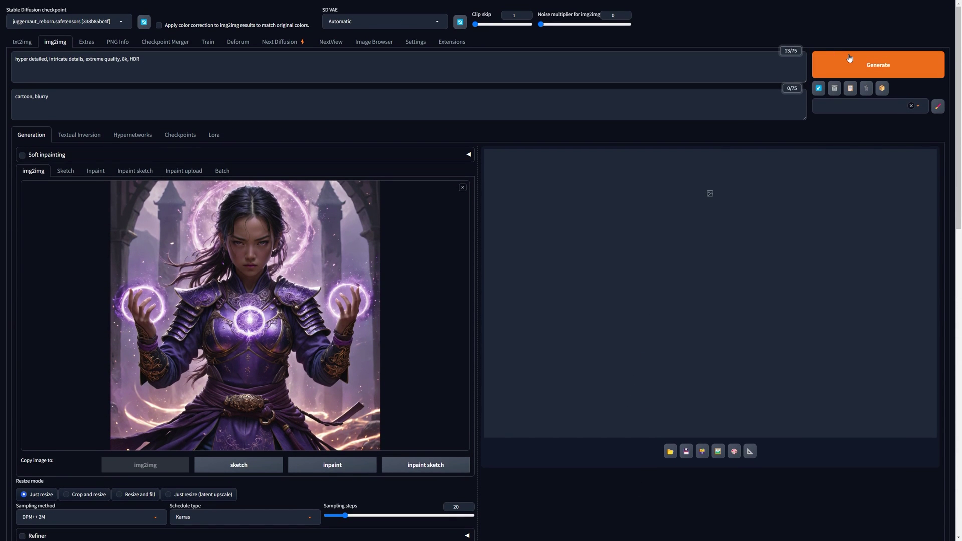
- Generate the 2304x2304 detailed upscale and preview it full-screen
{"action": "left_click", "coordinate": [822, 63]}
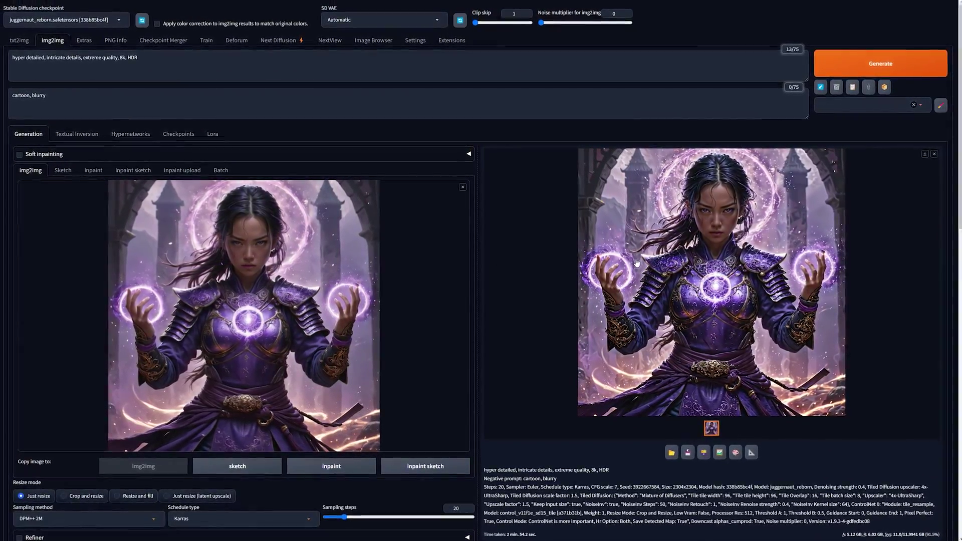
{"action": "left_click", "coordinate": [633, 261]}
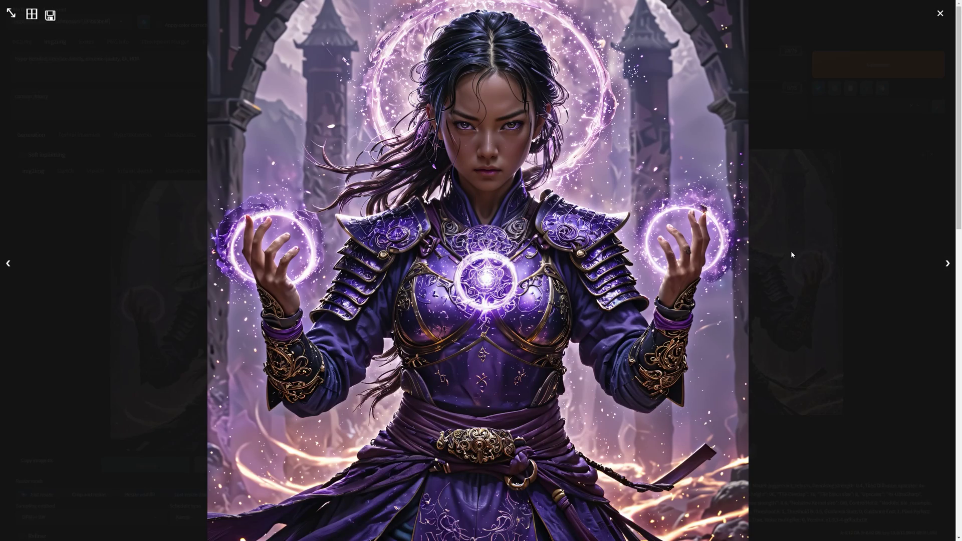
{"action": "left_click", "coordinate": [890, 256]}
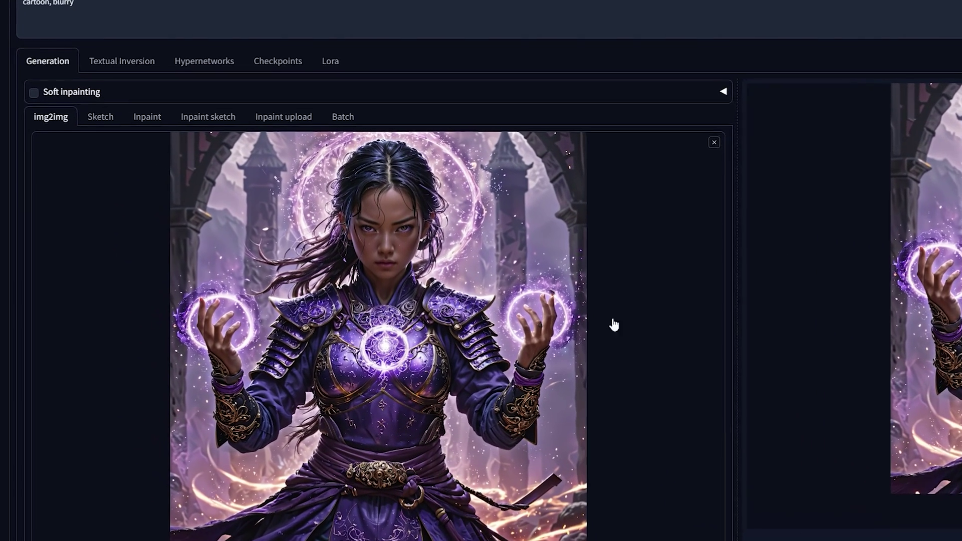
- Lower denoising strength to 0.1 and switch off Noise Inversion and ControlNet
{"action": "scroll", "coordinate": [526, 245], "scroll_direction": "down", "scroll_amount": 5}
{"action": "scroll", "coordinate": [853, 220], "scroll_direction": "down", "scroll_amount": 2}
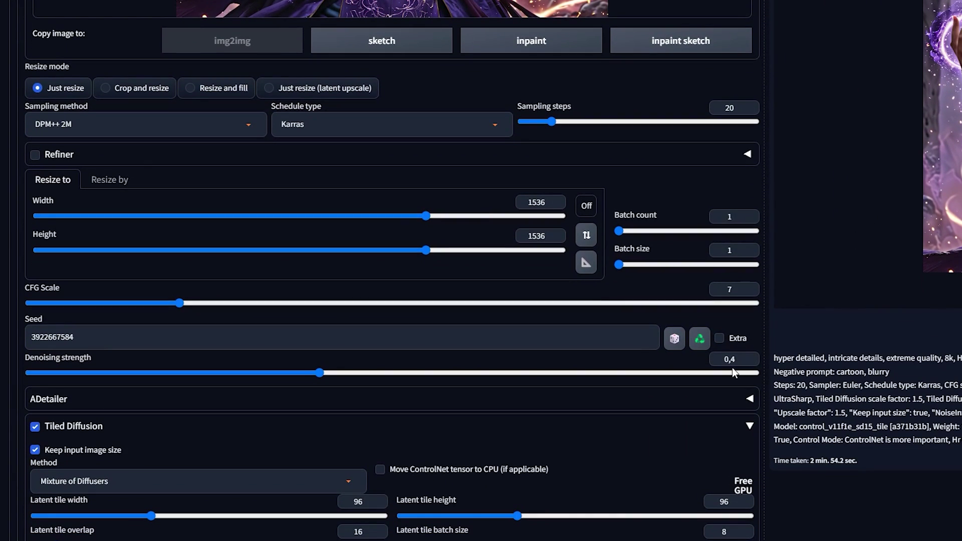
{"action": "type", "text": "1"}
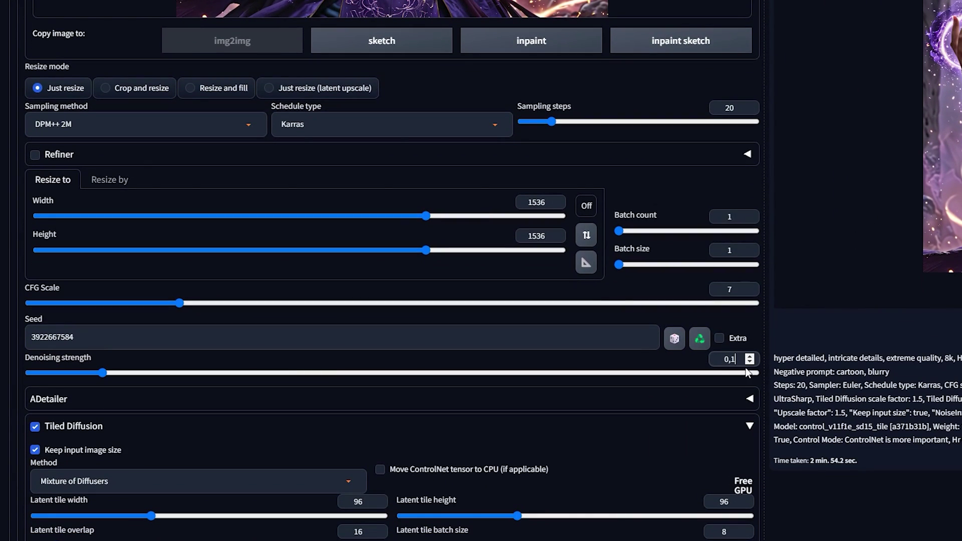
{"action": "scroll", "coordinate": [828, 377], "scroll_direction": "down", "scroll_amount": 10}
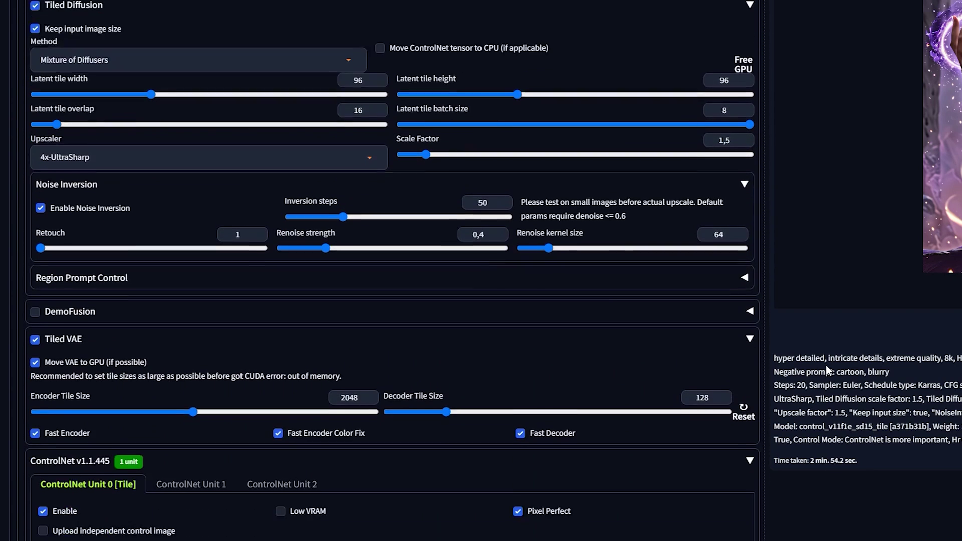
{"action": "left_click", "coordinate": [41, 149]}
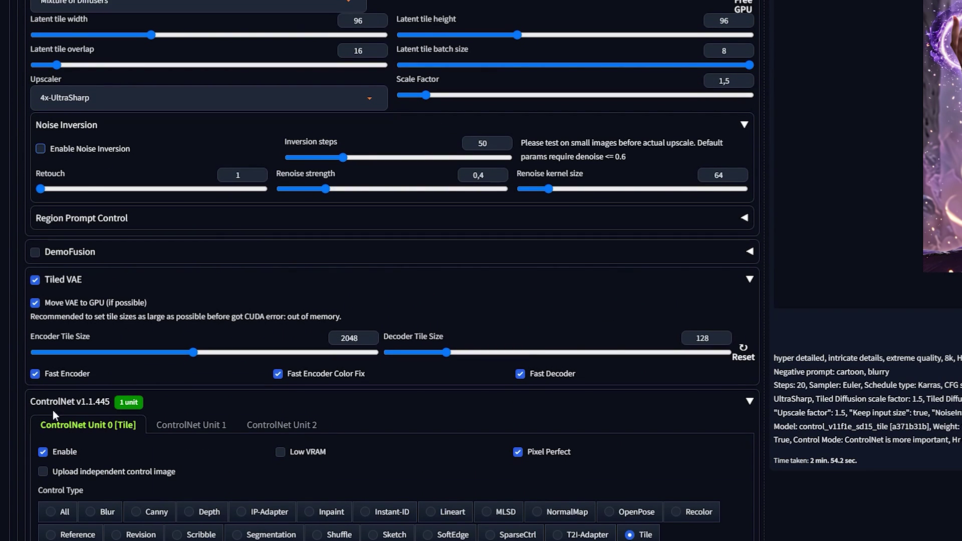
{"action": "left_click", "coordinate": [44, 452]}
- Generate the refined warrior image and view it full-screen
{"action": "scroll", "coordinate": [771, 197], "scroll_direction": "up", "scroll_amount": 15}
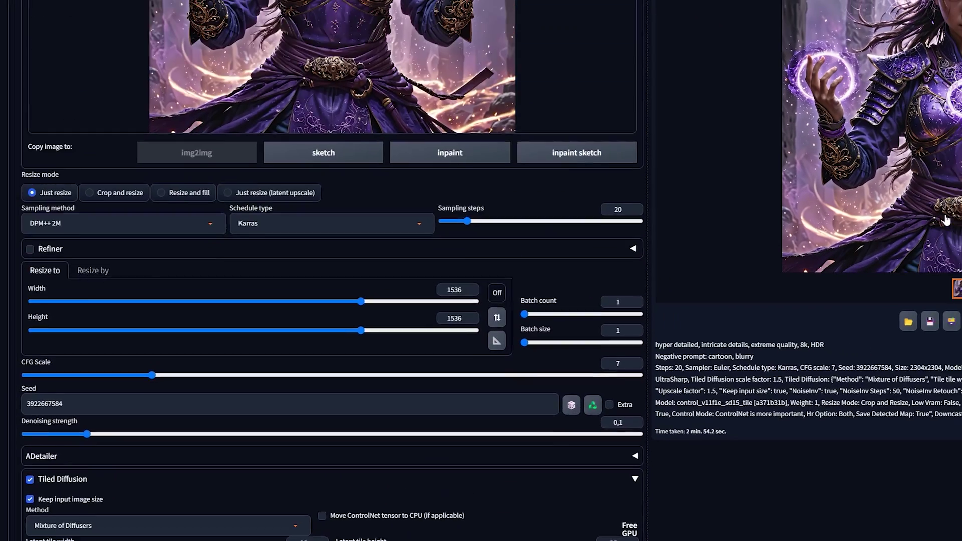
{"action": "scroll", "coordinate": [770, 197], "scroll_direction": "up", "scroll_amount": 1}
{"action": "left_click", "coordinate": [841, 59]}
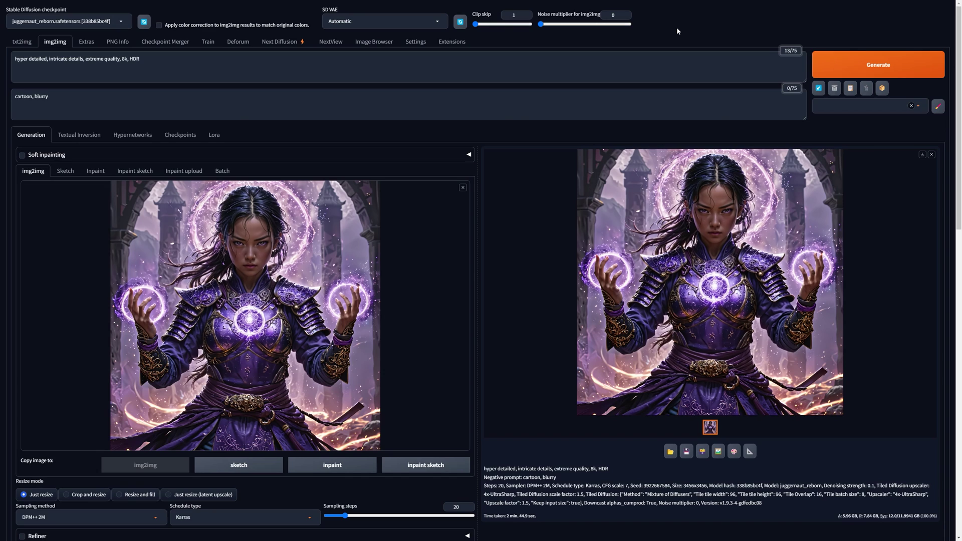
{"action": "left_click", "coordinate": [676, 197]}
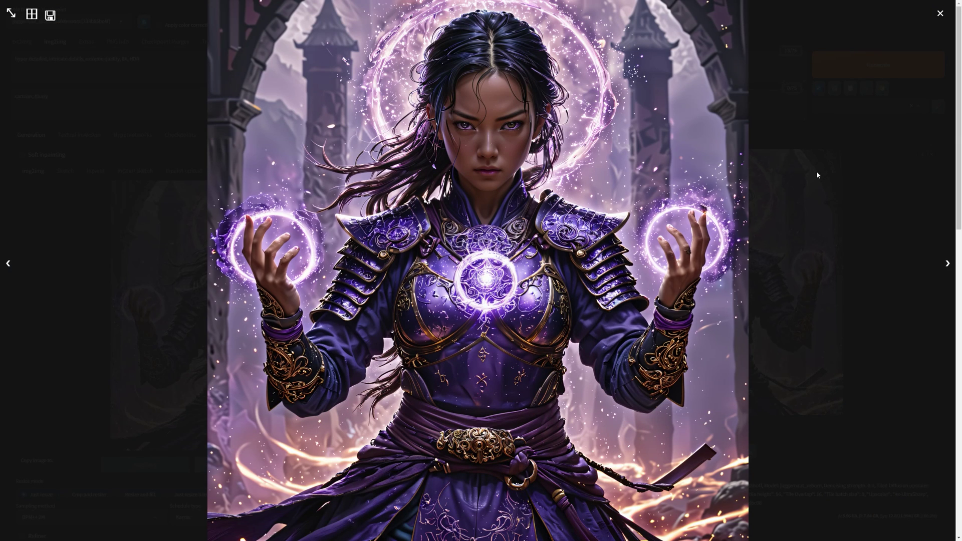